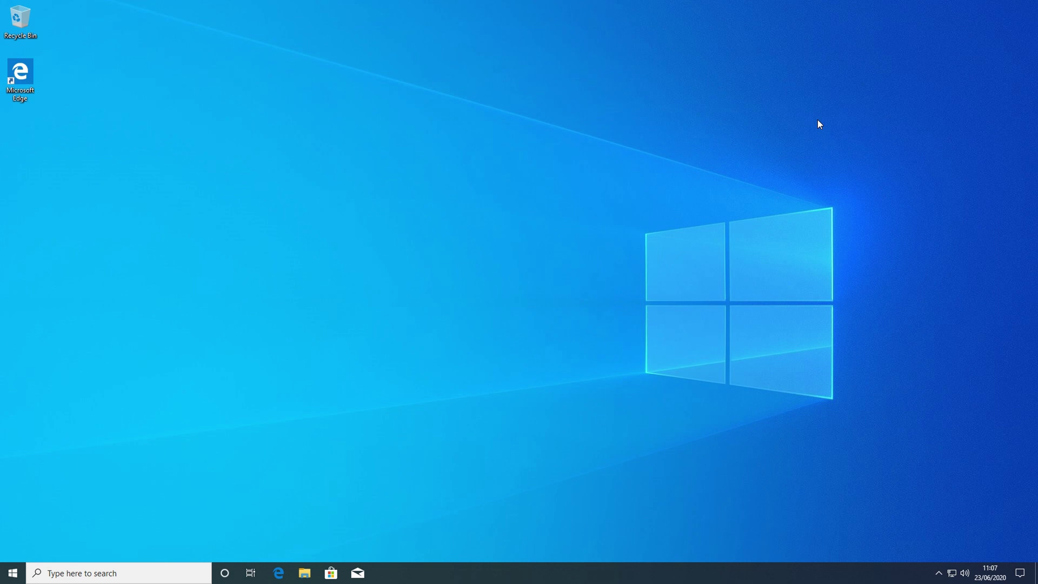
# Step: Open This PC via Documents to see that only Local Disk (C:) exists, 434 GB free of 465 GB
pyautogui.click(13, 572)
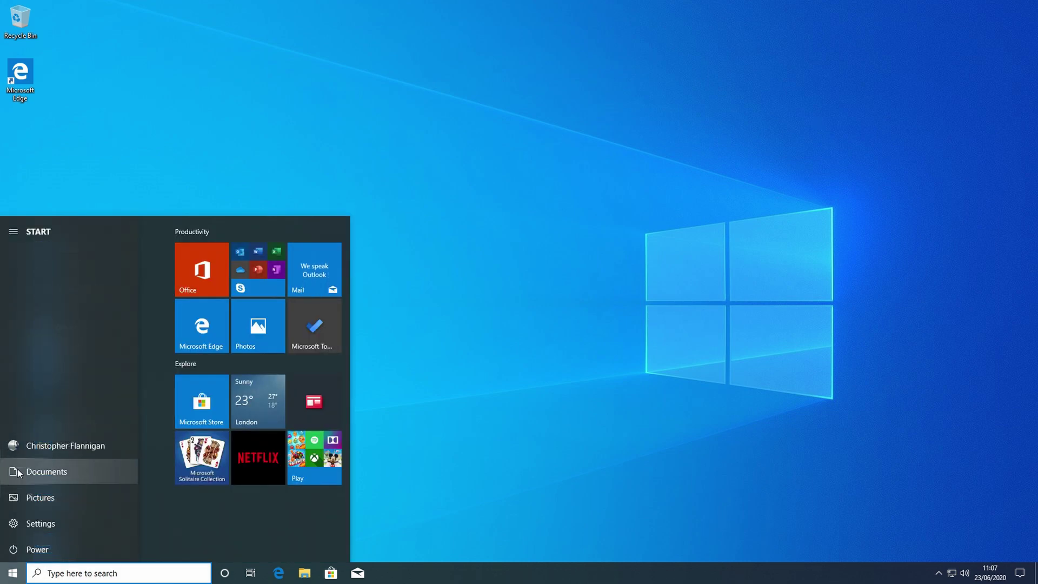
pyautogui.click(17, 472)
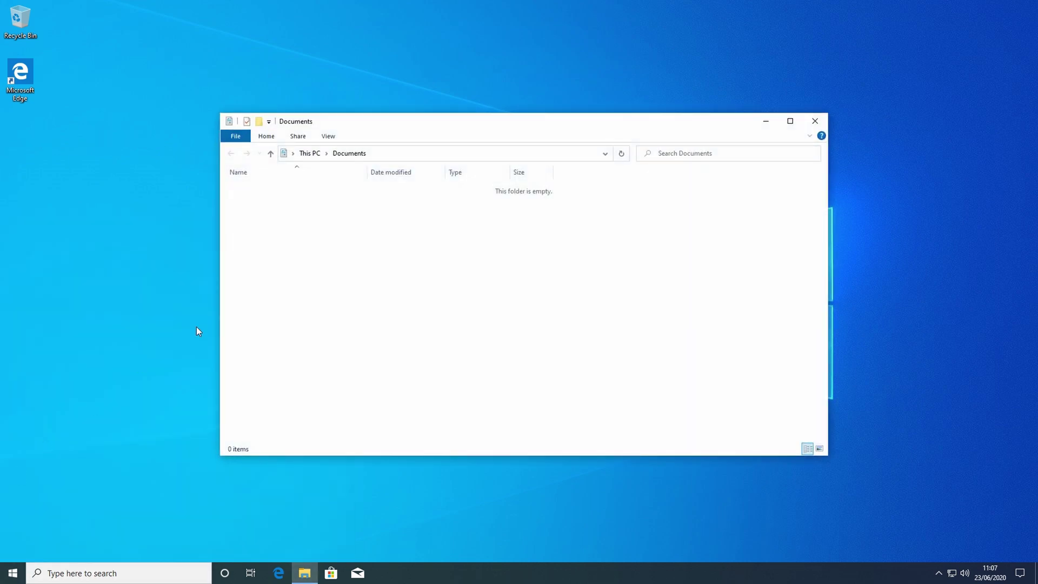
pyautogui.click(306, 154)
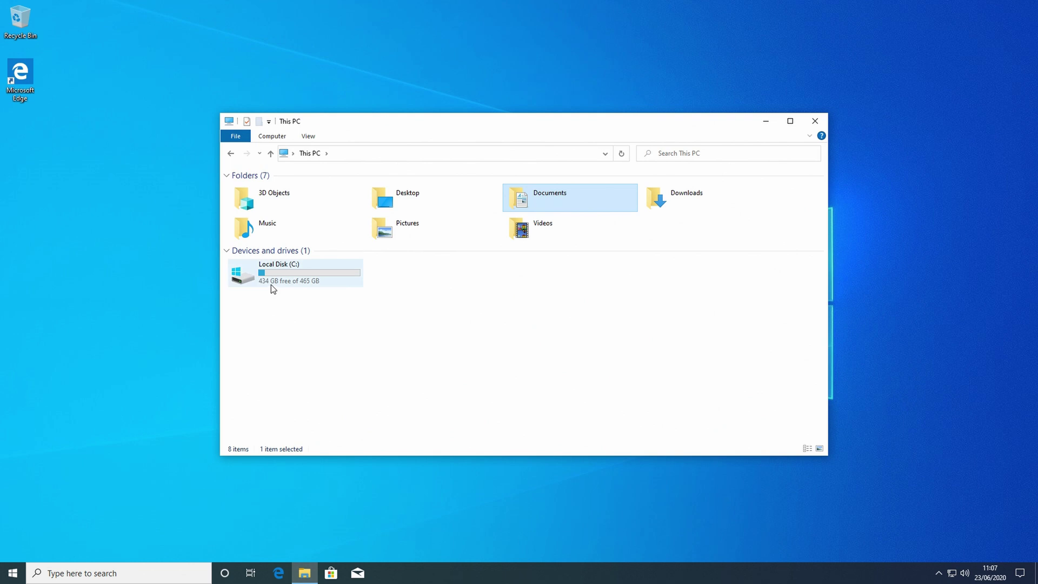
pyautogui.moveTo(272, 272)
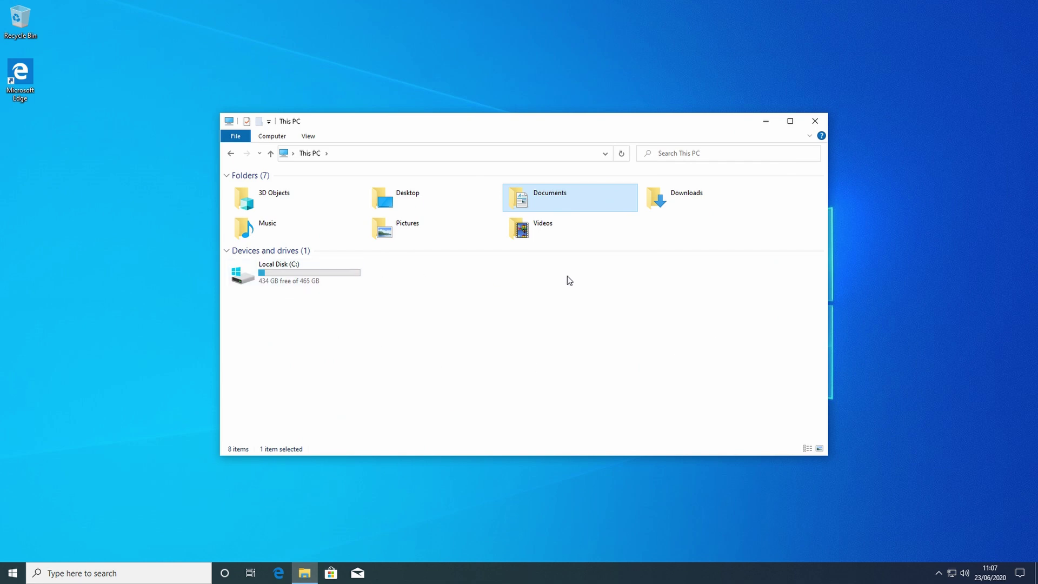
# Step: Close This PC, search 'disk man' and launch 'Create and format hard disk partitions'
pyautogui.click(815, 121)
pyautogui.click(142, 571)
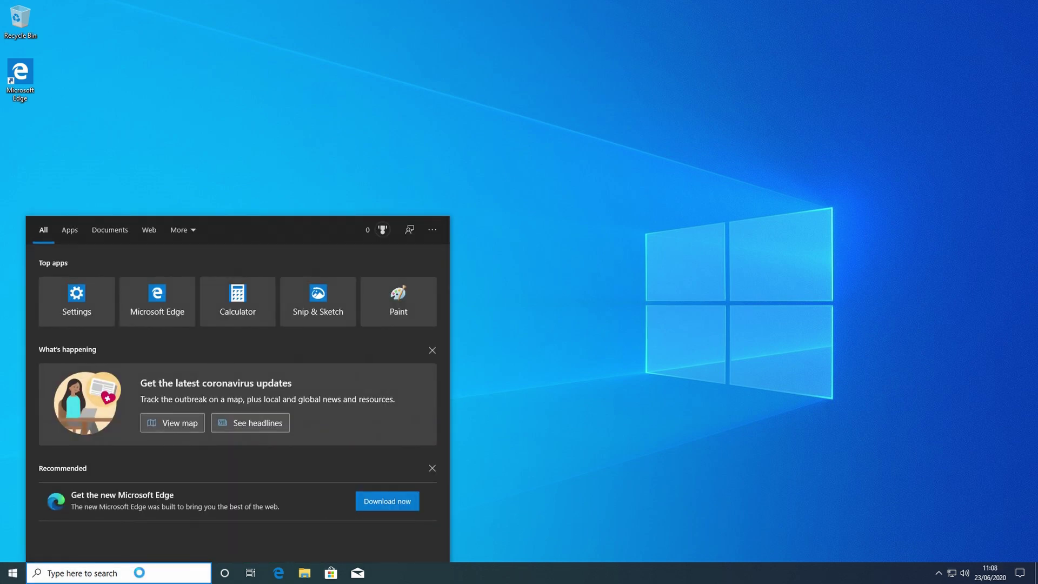
pyautogui.write('disk man')
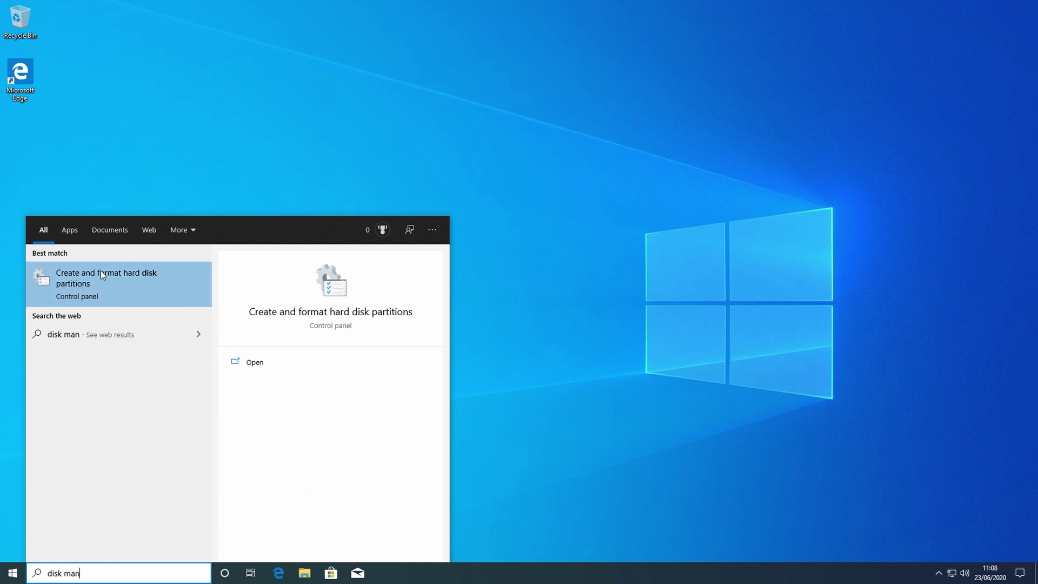
pyautogui.click(145, 292)
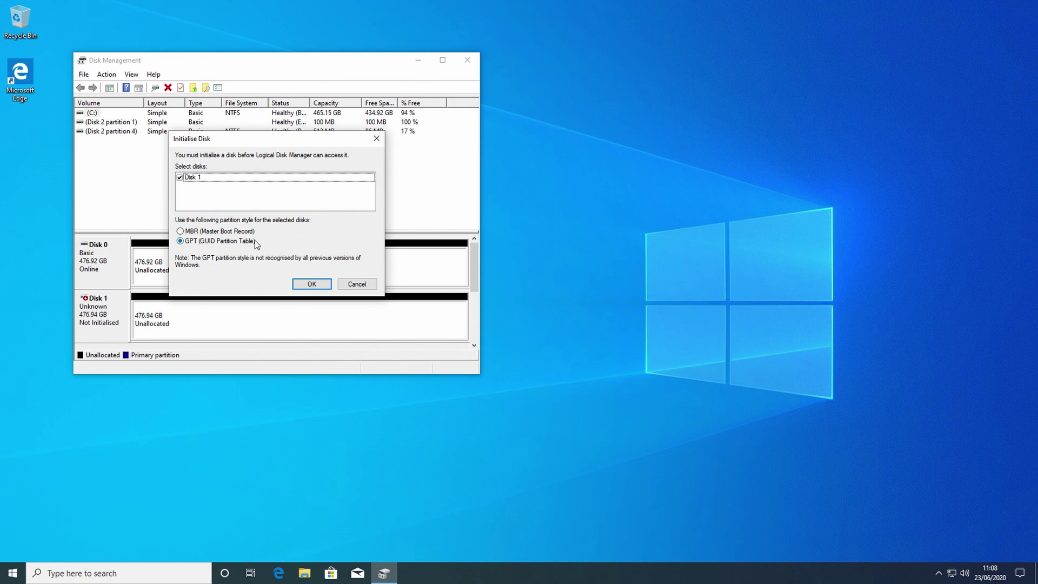
# Step: Initialise Disk 1 as GPT (GUID Partition Table), leaving Disk 0 and Disk 1 Basic and Online
pyautogui.click(323, 284)
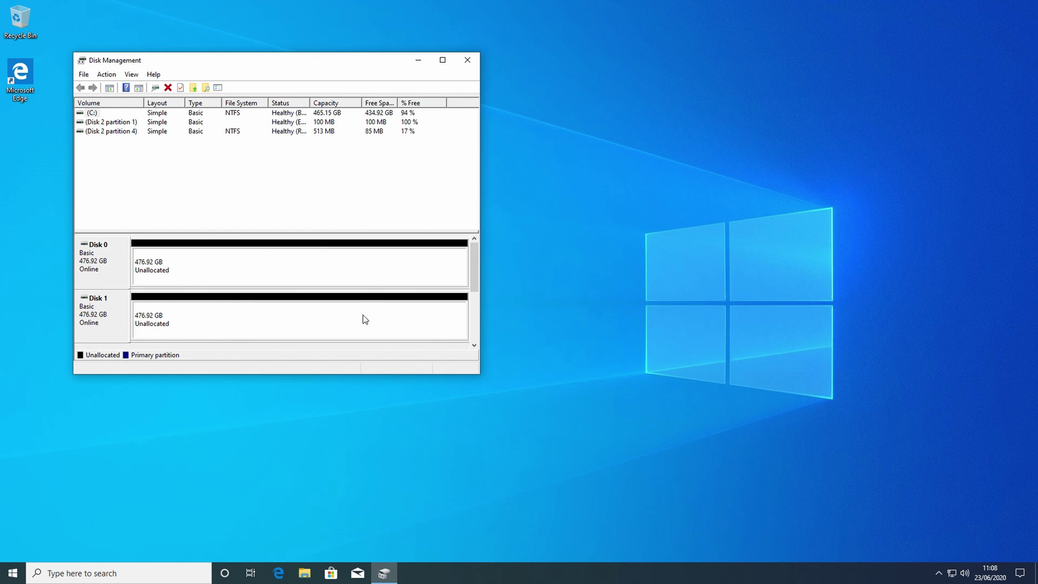
pyautogui.moveTo(470, 270); pyautogui.dragTo(472, 298)
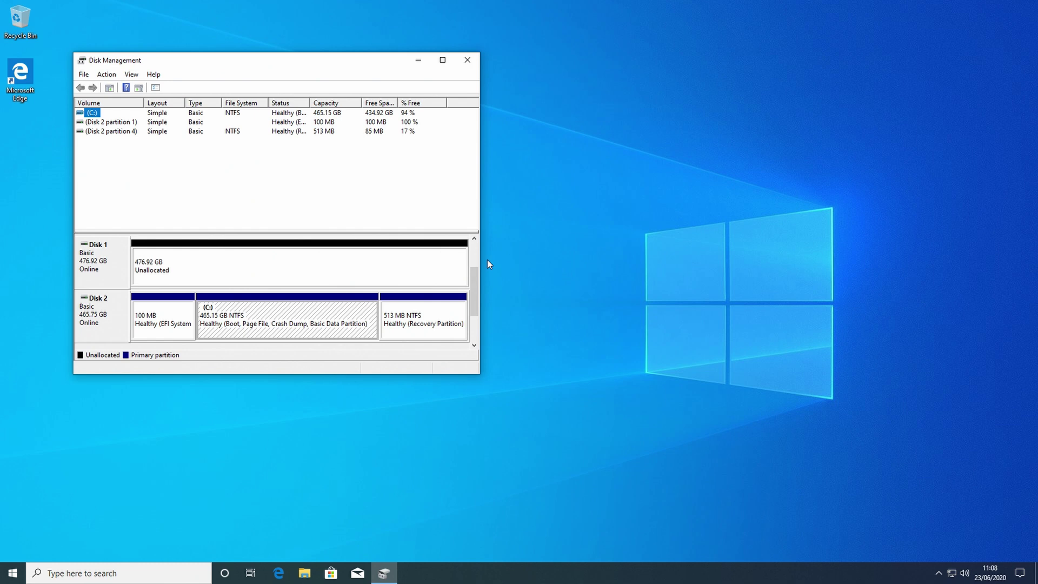
pyautogui.moveTo(476, 301); pyautogui.dragTo(468, 257)
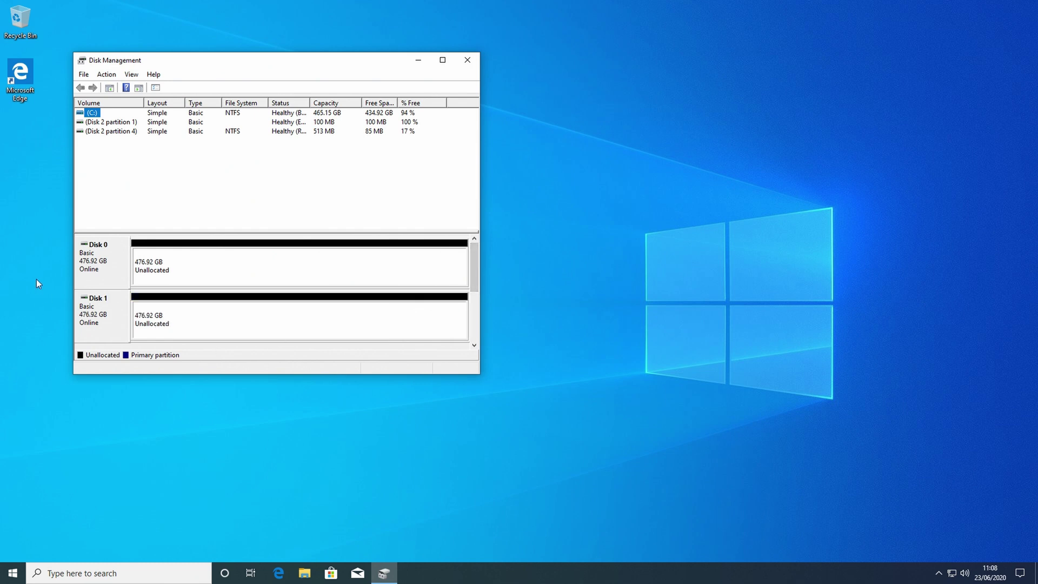
# Step: Create a full-size 488369 MB simple volume on Disk 0 with drive letter D: and label KC600A
pyautogui.rightClick(214, 262)
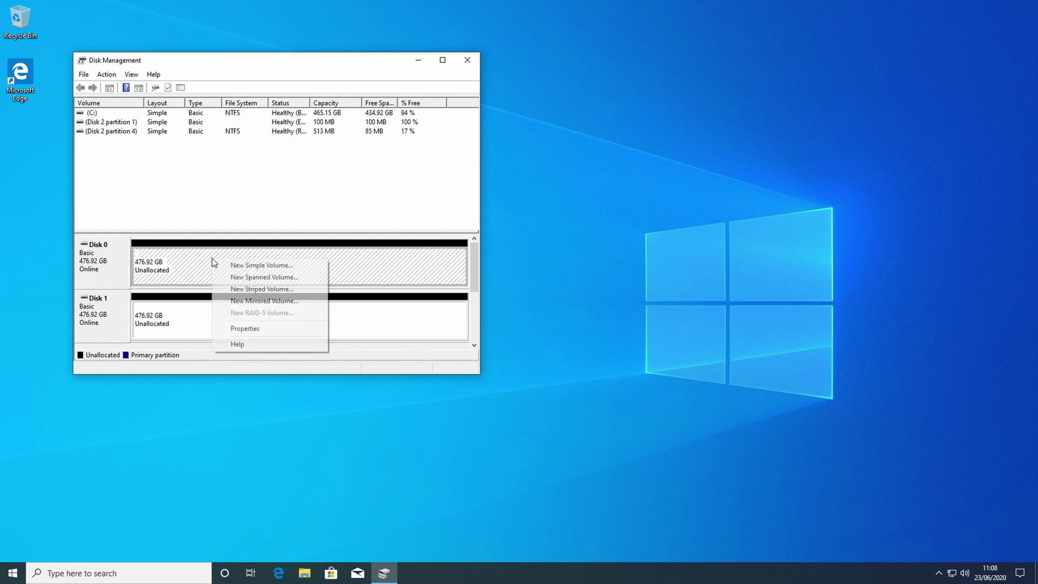
pyautogui.click(273, 265)
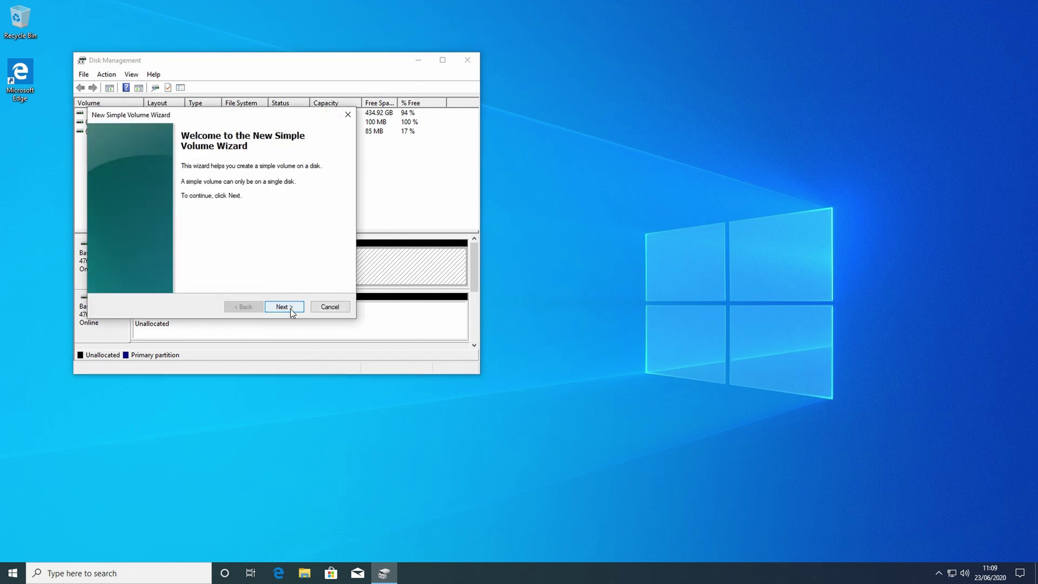
pyautogui.click(283, 306)
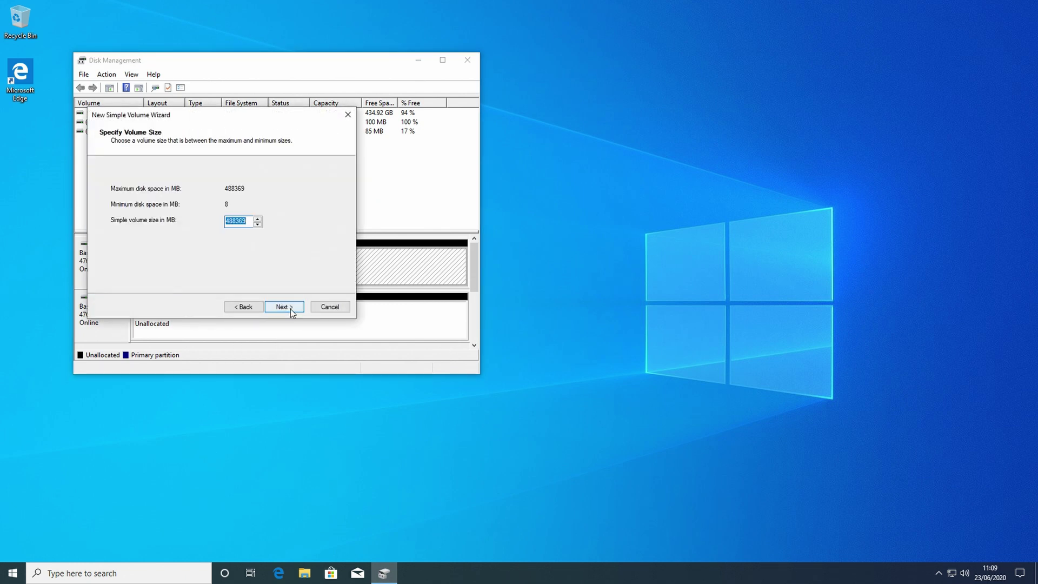
pyautogui.click(290, 309)
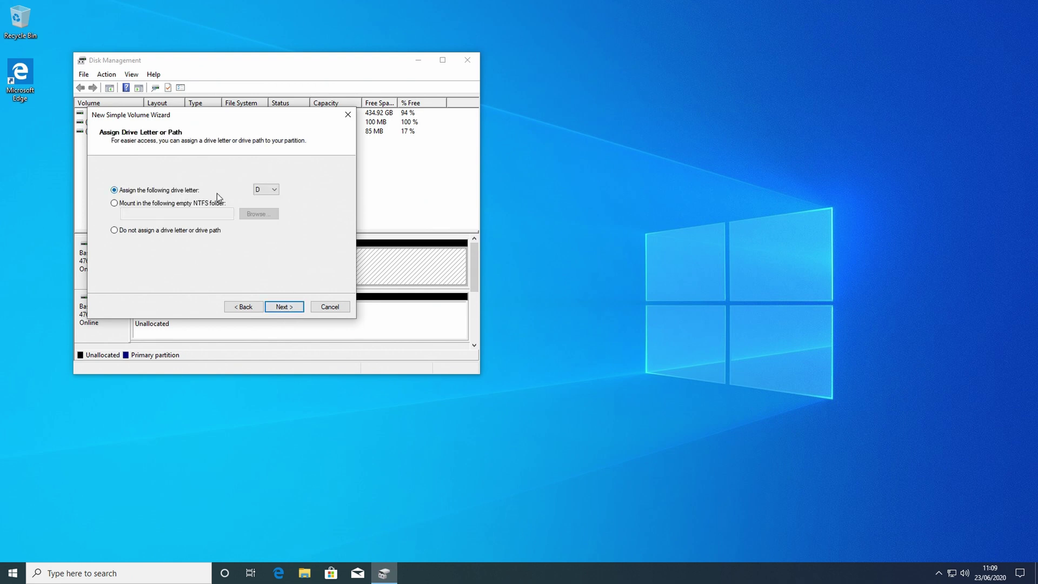
pyautogui.click(274, 189)
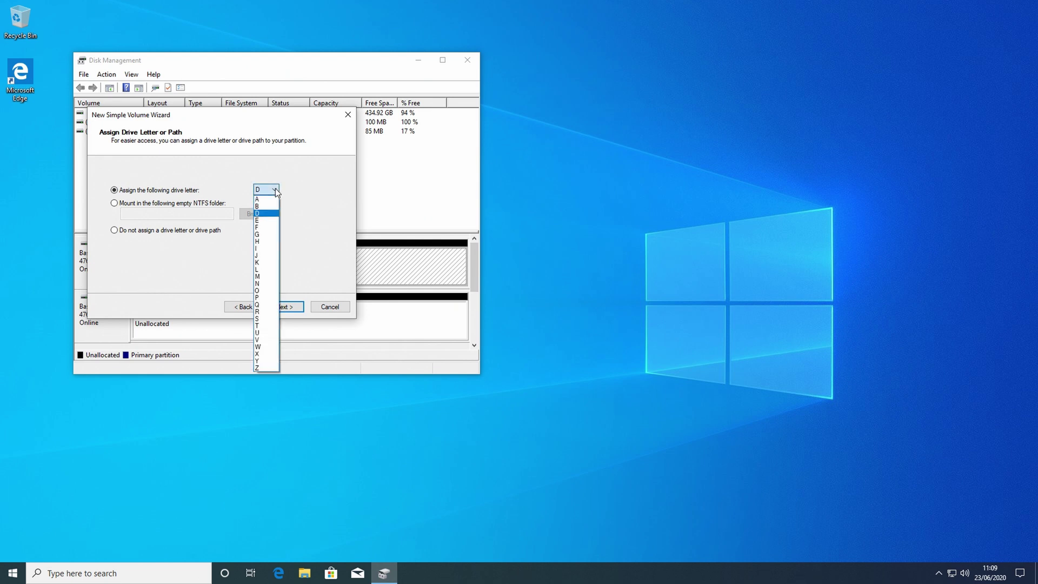
pyautogui.click(266, 213)
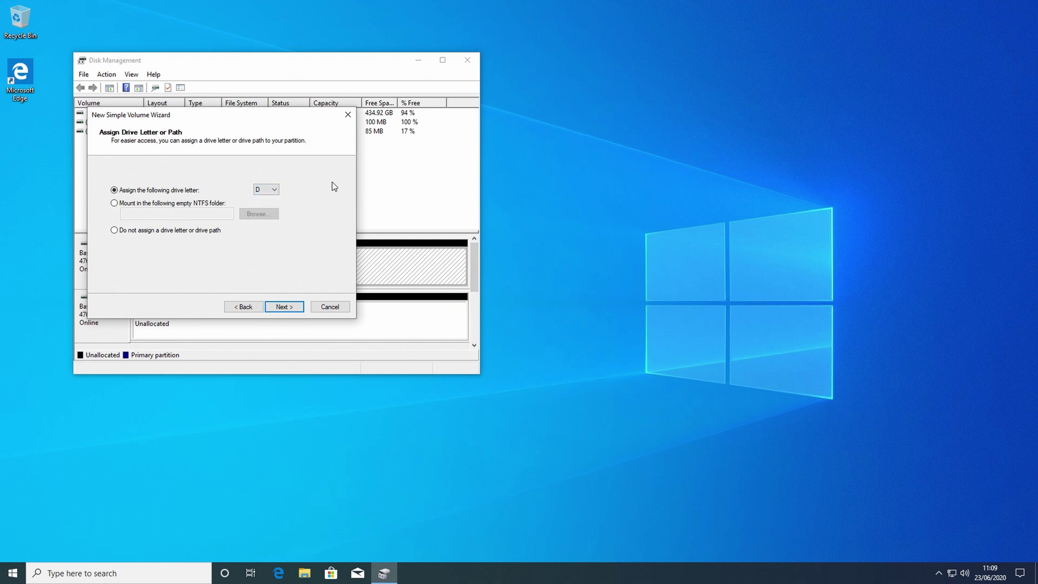
pyautogui.click(290, 308)
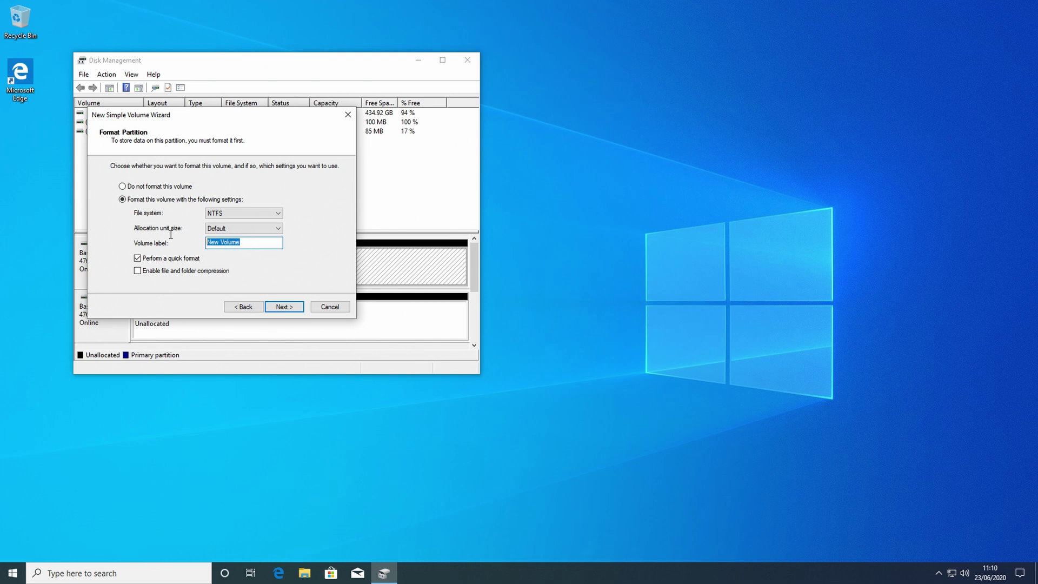
pyautogui.write('KC600A')
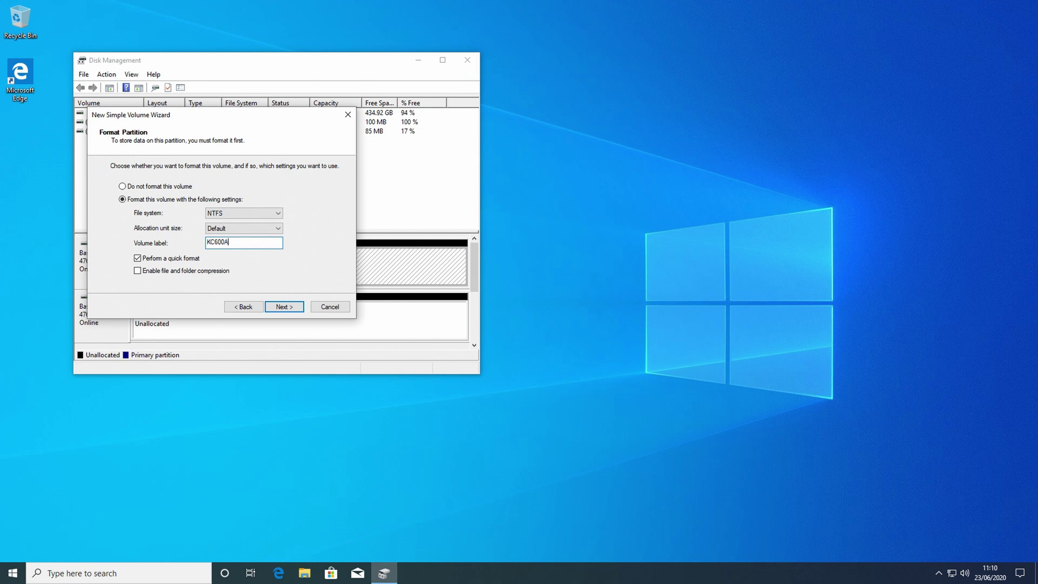
pyautogui.click(292, 310)
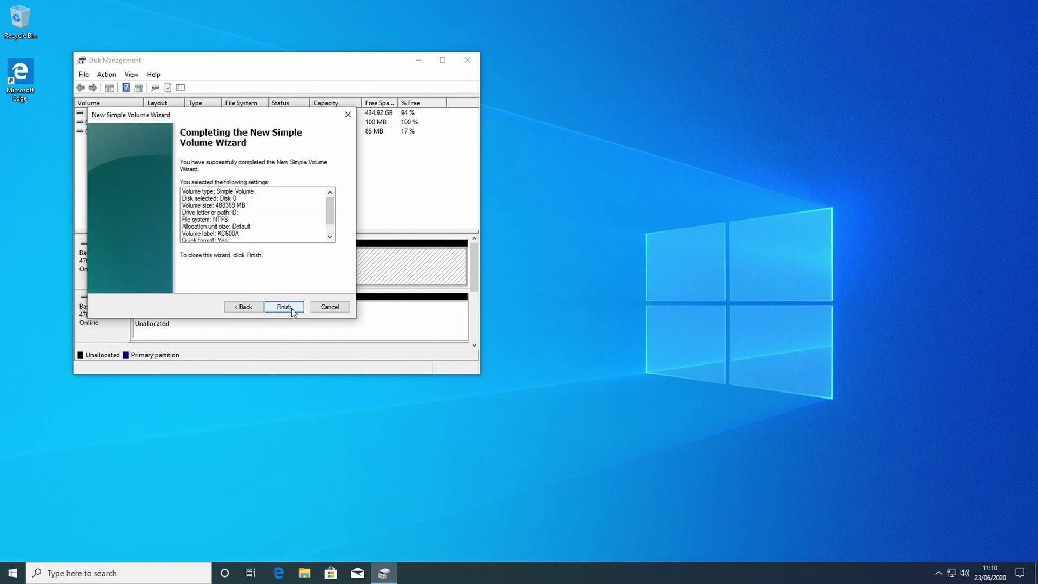
pyautogui.click(285, 307)
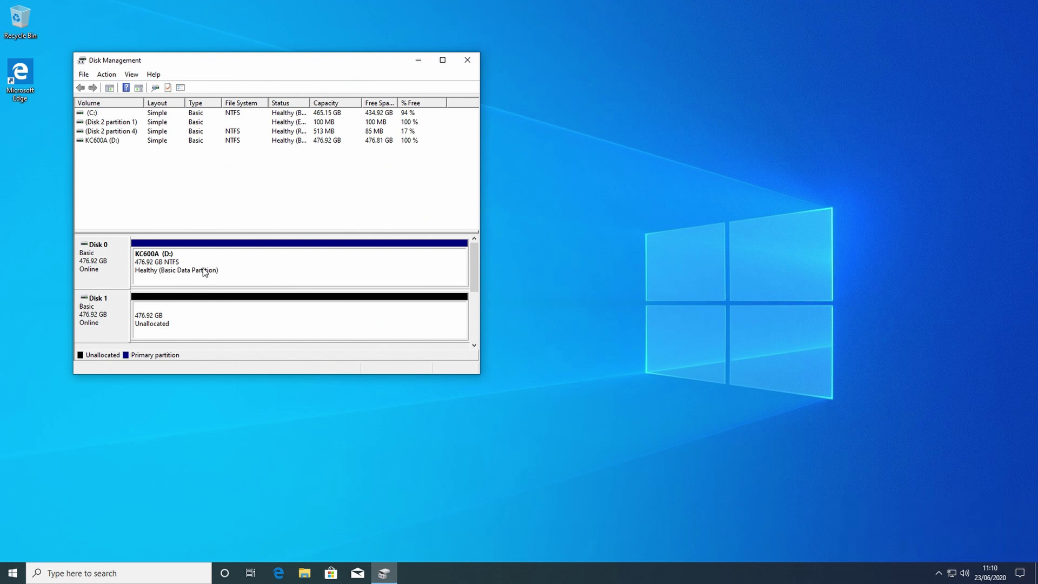
# Step: Create a full-size 488369 MB simple volume on Disk 1 with drive letter E: and label KC600B
pyautogui.rightClick(226, 316)
pyautogui.click(247, 323)
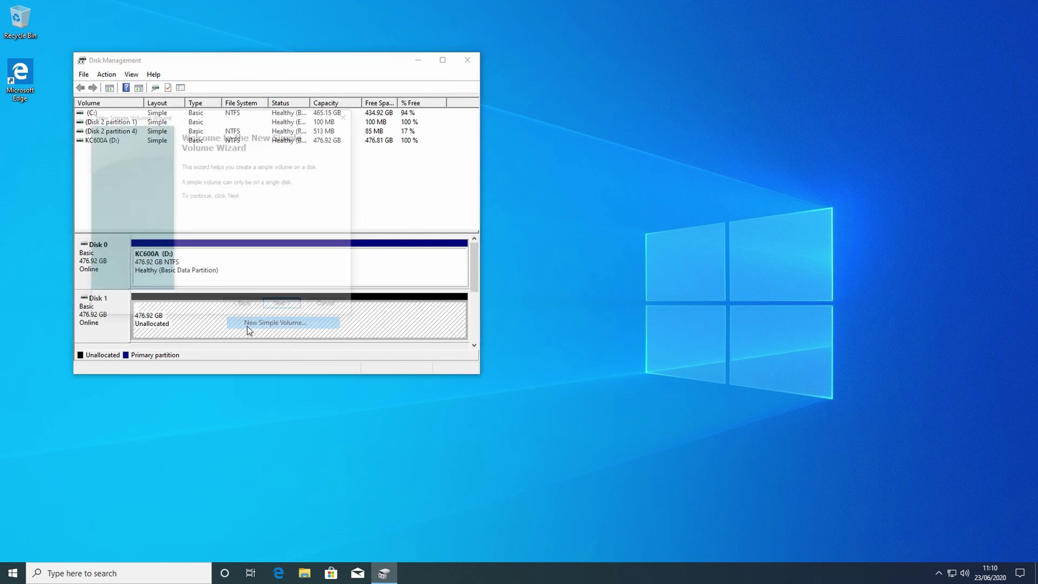
pyautogui.click(287, 306)
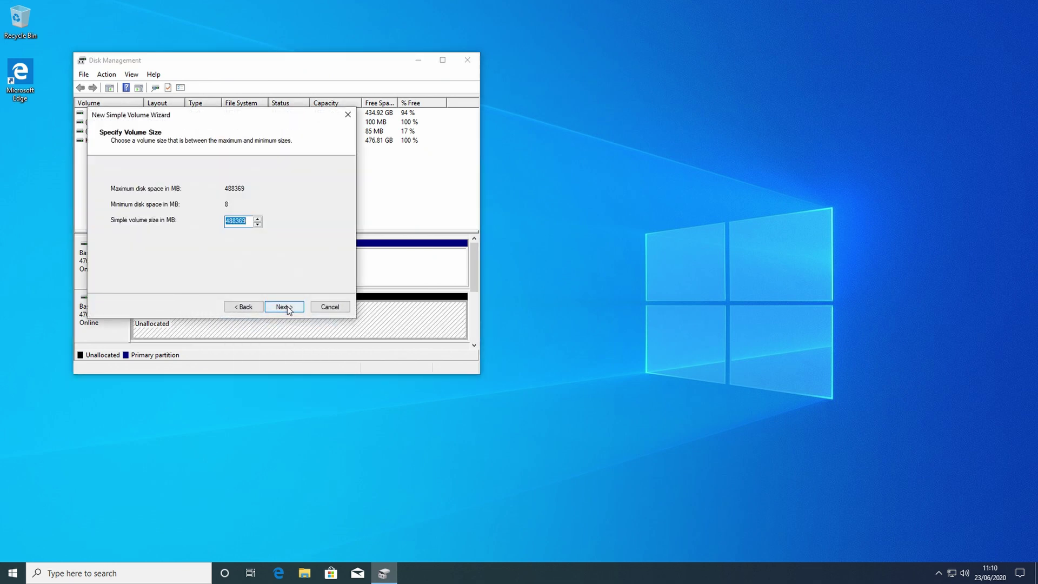
pyautogui.click(287, 306)
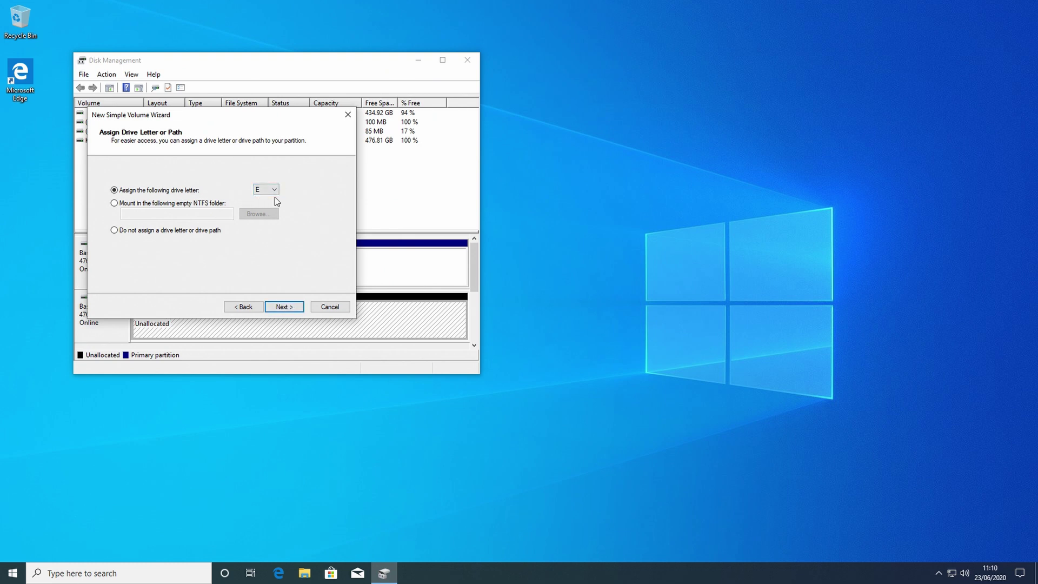
pyautogui.click(292, 307)
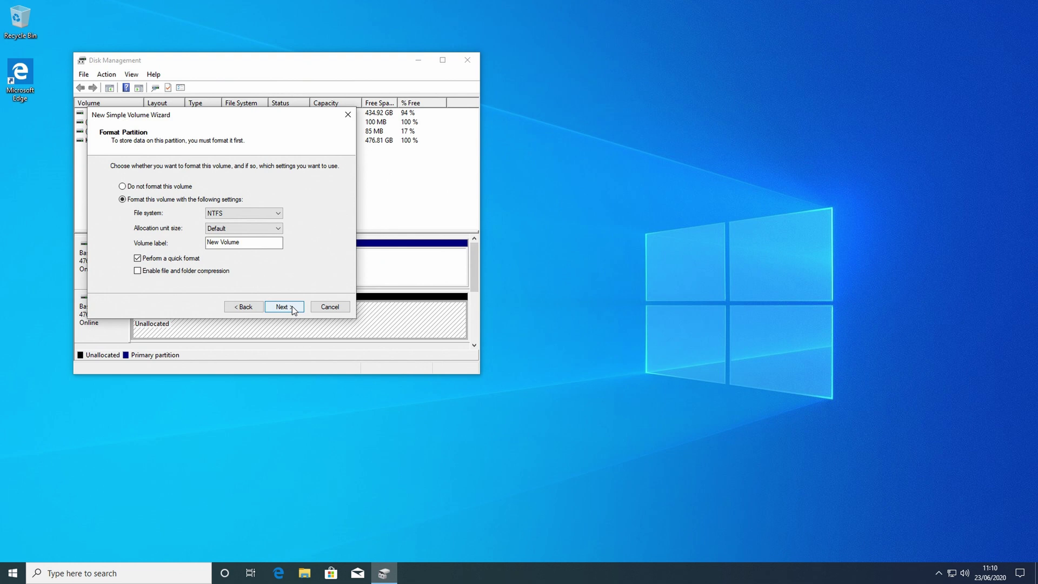
pyautogui.moveTo(280, 242); pyautogui.dragTo(188, 243)
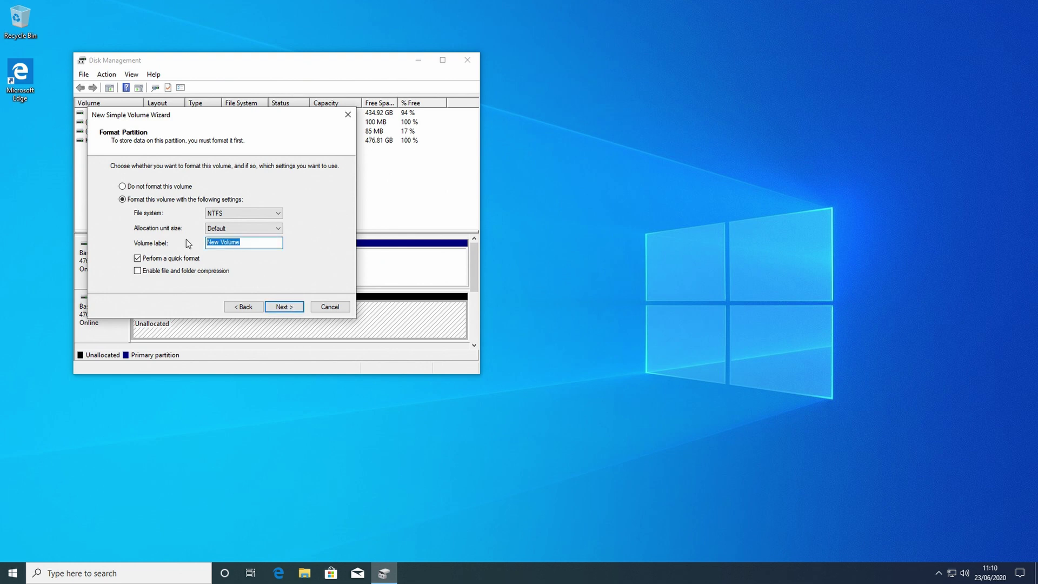
pyautogui.write('kc600')
pyautogui.press('BackSpace')
pyautogui.press('BackSpace')
pyautogui.press('BackSpace')
pyautogui.press('BackSpace')
pyautogui.press('BackSpace')
pyautogui.write('KC600B')
pyautogui.click(281, 307)
pyautogui.click(281, 307)
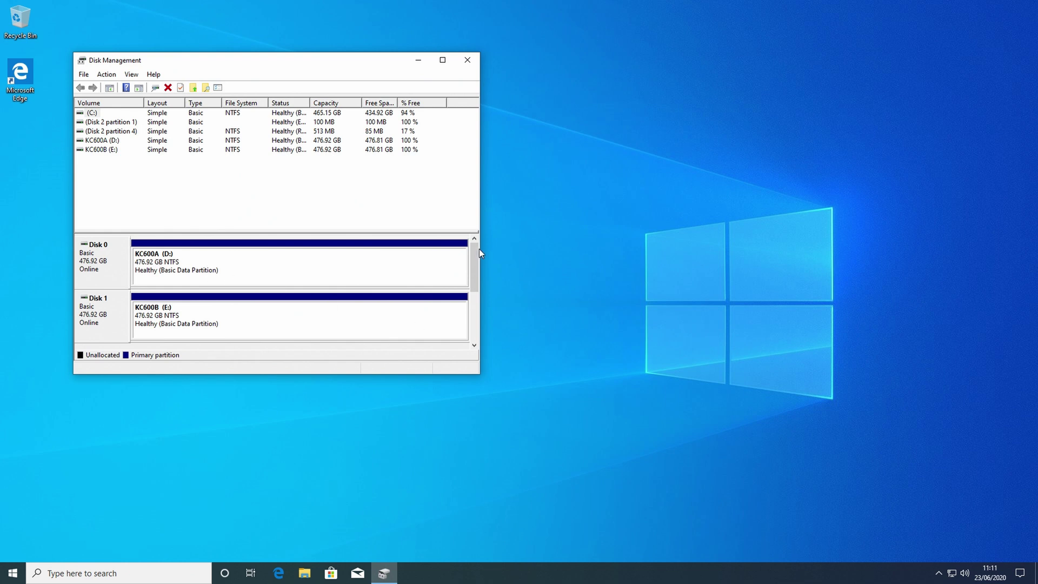
# Step: Change the C: partition's label to 'Sabrent Rocket' in its Properties
pyautogui.moveTo(476, 252); pyautogui.dragTo(475, 297)
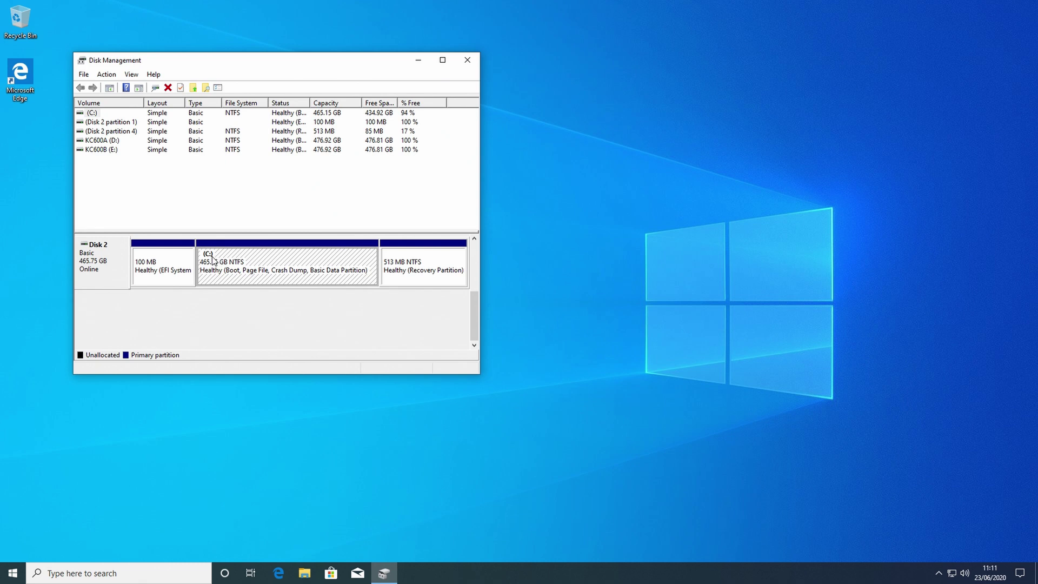
pyautogui.rightClick(259, 270)
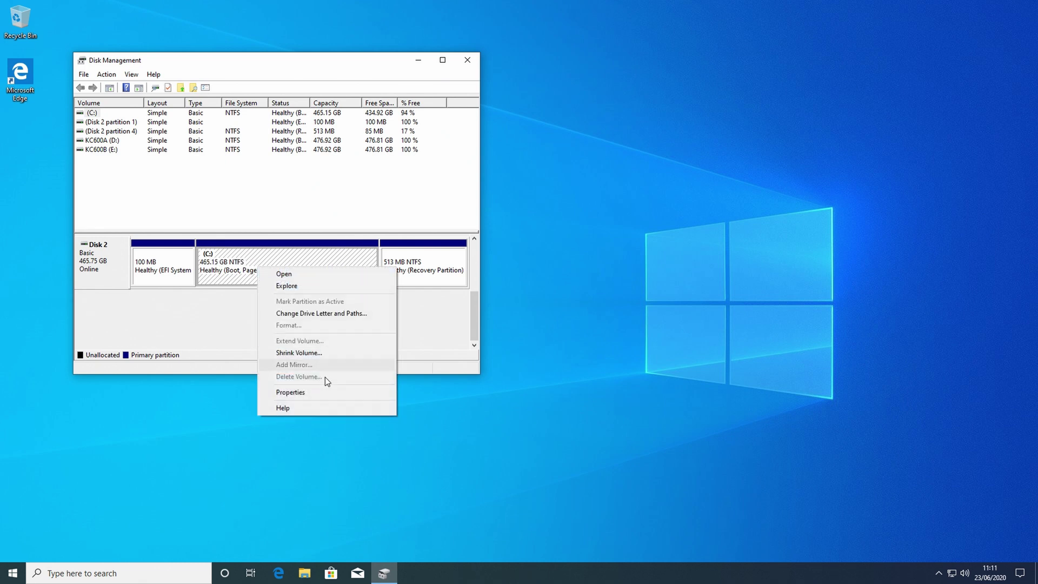
pyautogui.click(324, 391)
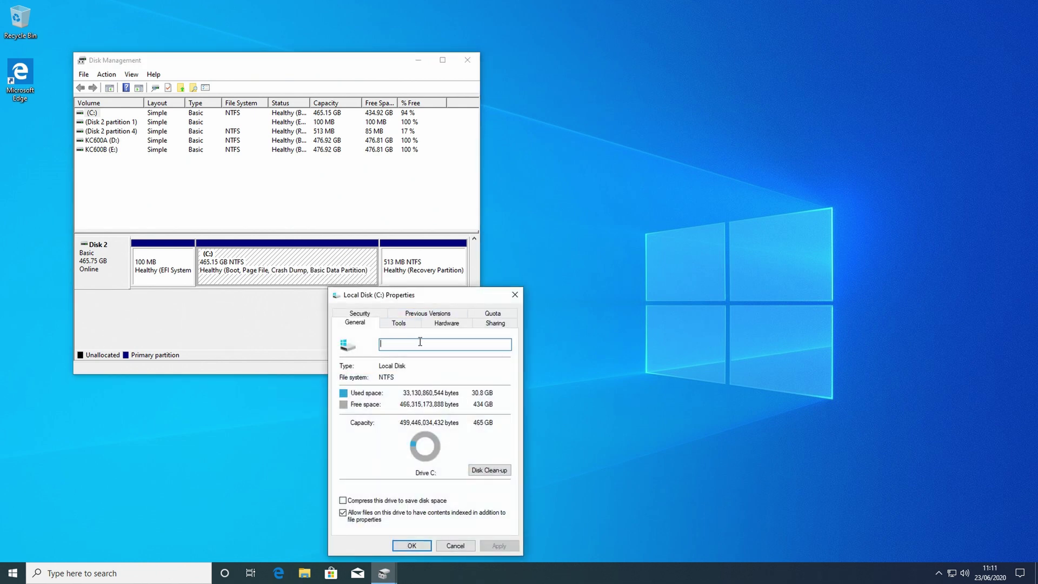
pyautogui.press('BackSpace')
pyautogui.write('Sabrent Rocket')
pyautogui.click(410, 547)
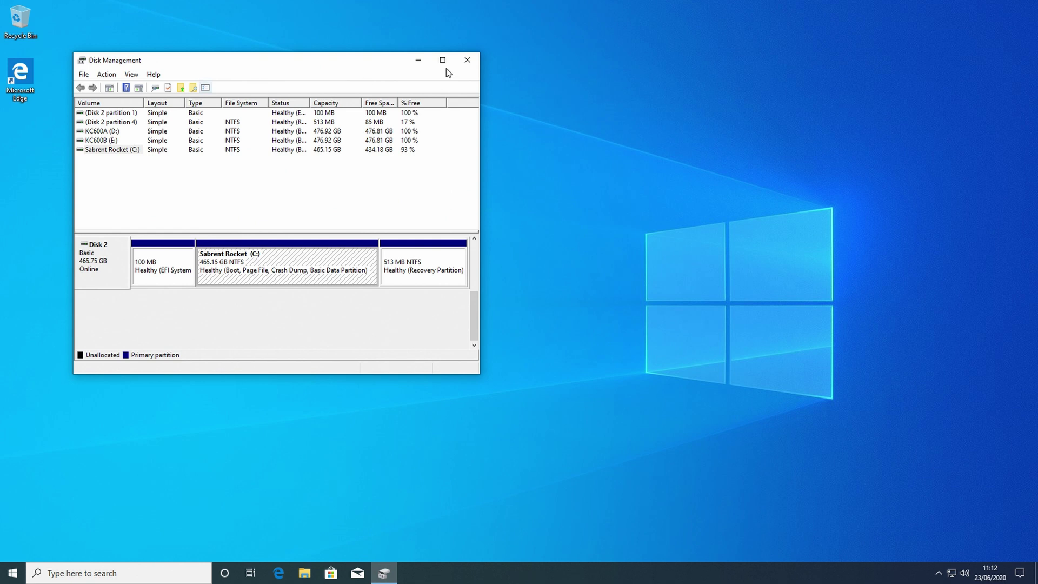
# Step: Close Disk Management and check This PC lists Sabrent Rocket (C:), KC600A (D:) and KC600B (E:)
pyautogui.click(467, 61)
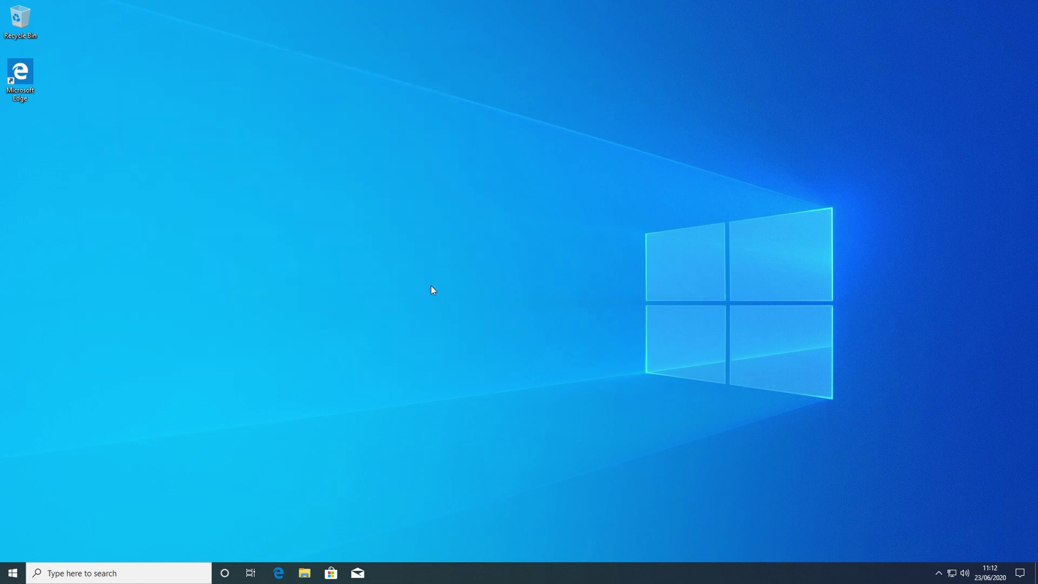
pyautogui.click(13, 573)
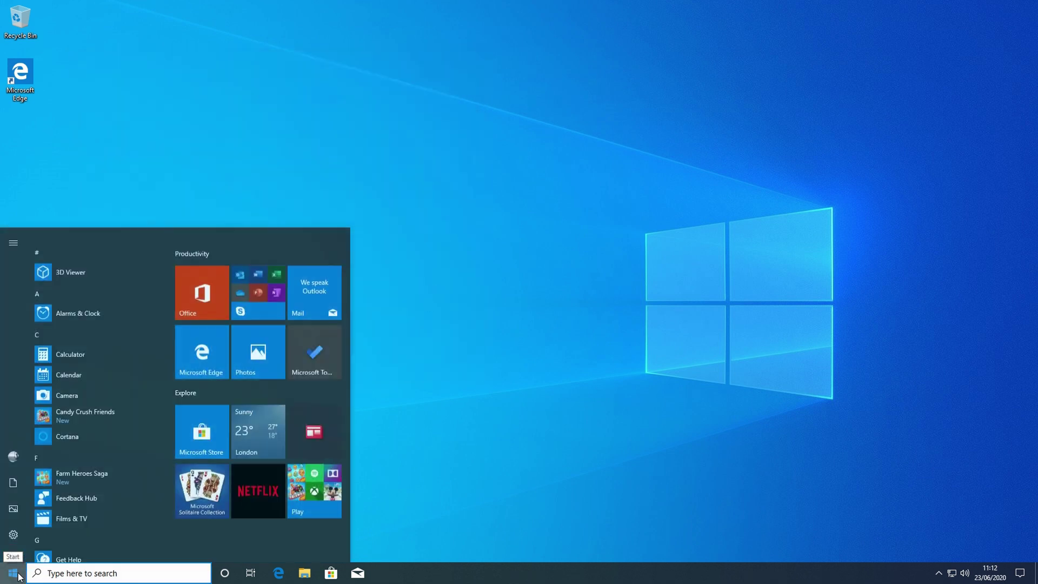
pyautogui.click(8, 476)
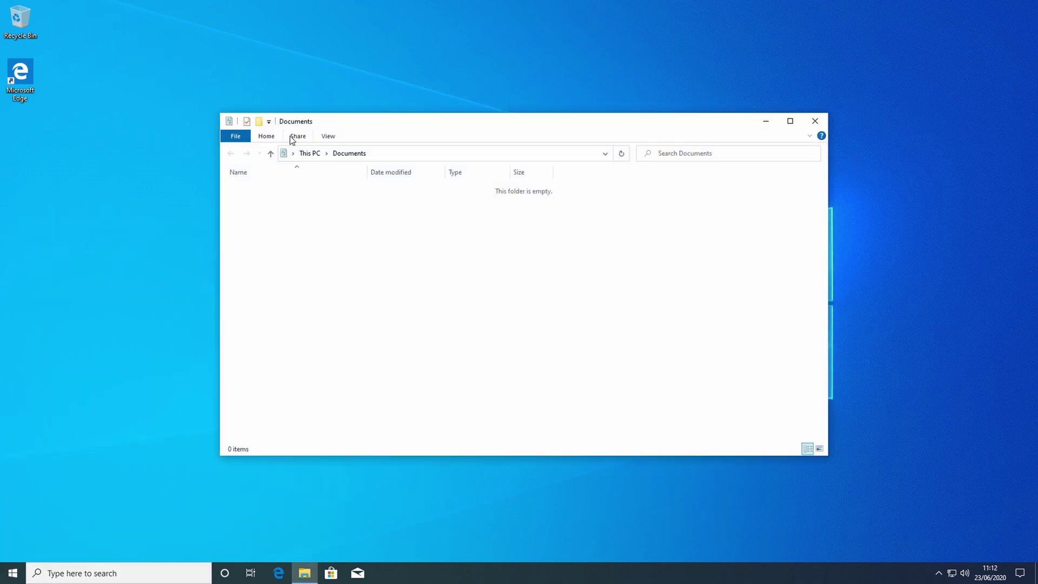
pyautogui.click(305, 159)
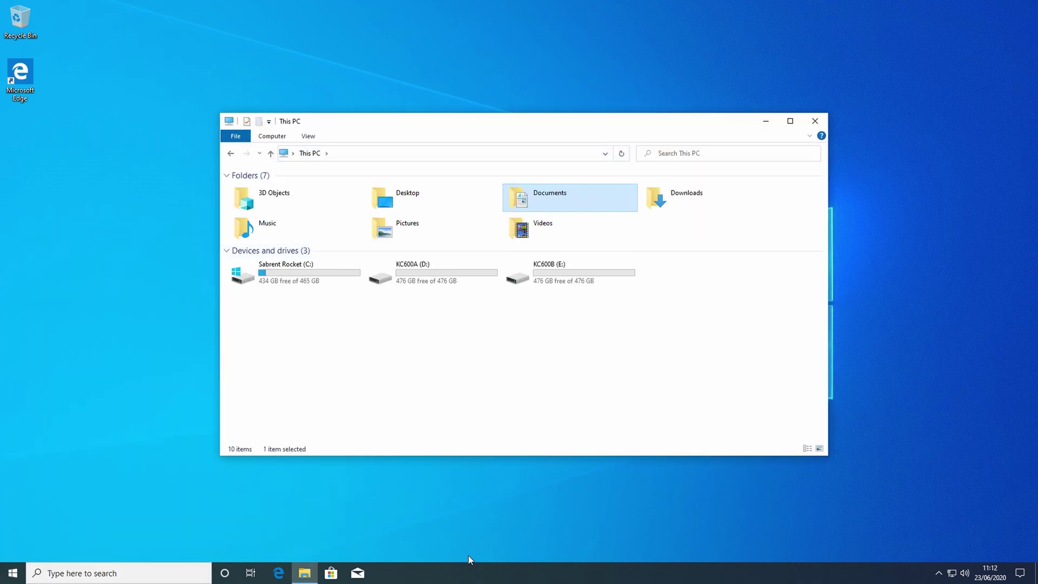